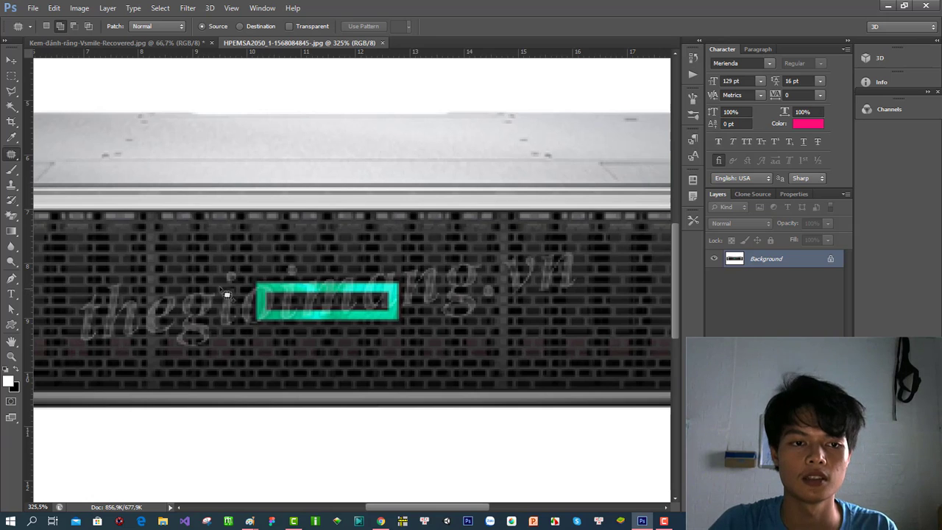
Step: Select the "thegi" part of the watermark with a rectangular marquee, extending it to include the first letter
left_click_drag(173, 316, 251, 316)
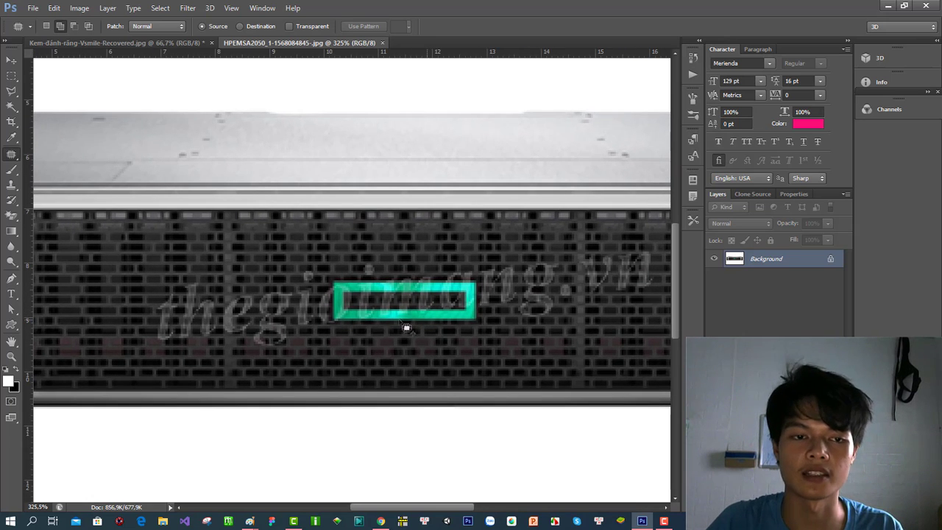
key("m")
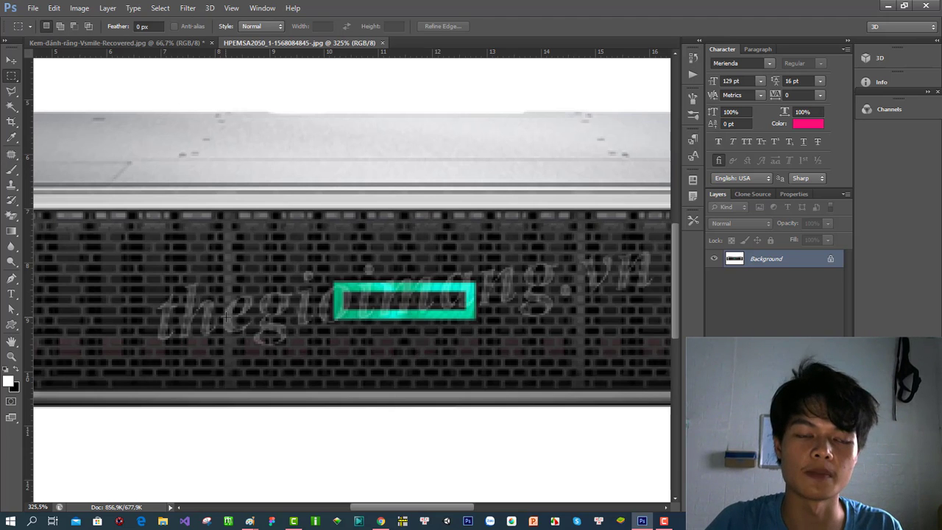
scroll(218, 303, "up", 3)
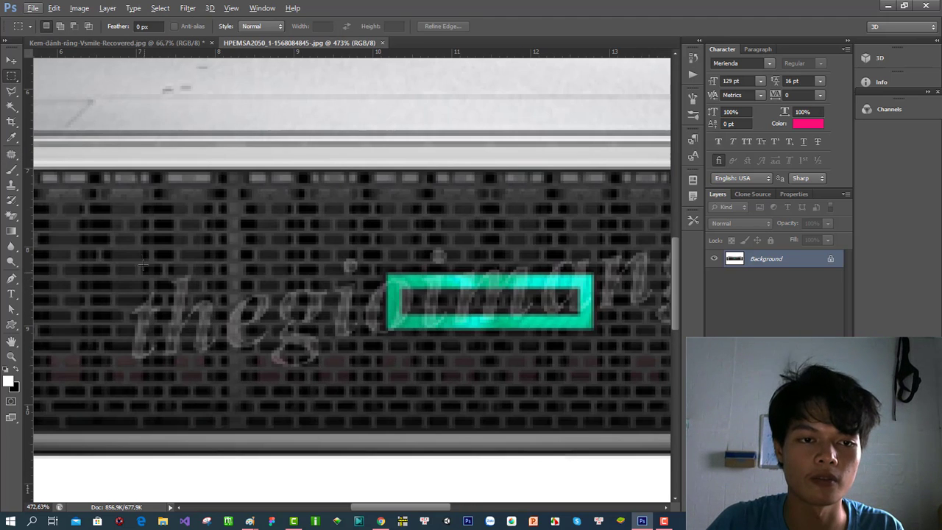
left_click_drag(140, 257, 380, 375)
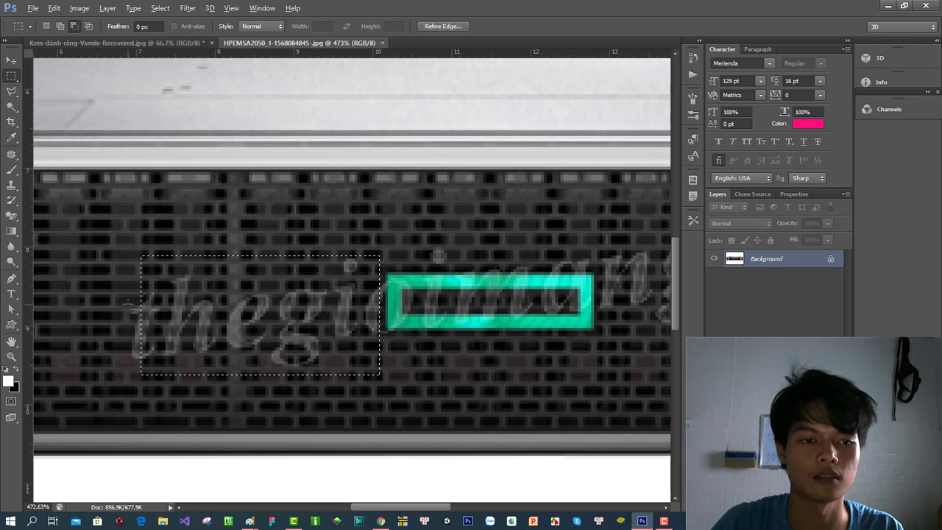
left_click_drag(128, 303, 162, 363)
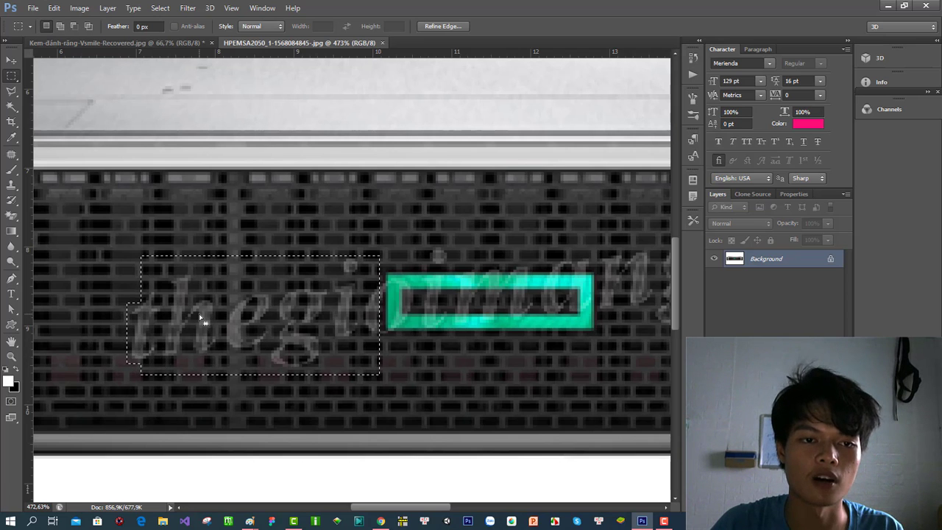
Step: Subtract the empty grille areas above and below the letters so the selection closely follows the "thegi" watermark text
mouse_move(132, 248)
left_mouse_down()
mouse_move(166, 280)
mouse_move(247, 278)
mouse_move(221, 284)
mouse_move(249, 294)
mouse_move(246, 272)
mouse_move(328, 287)
left_mouse_up()
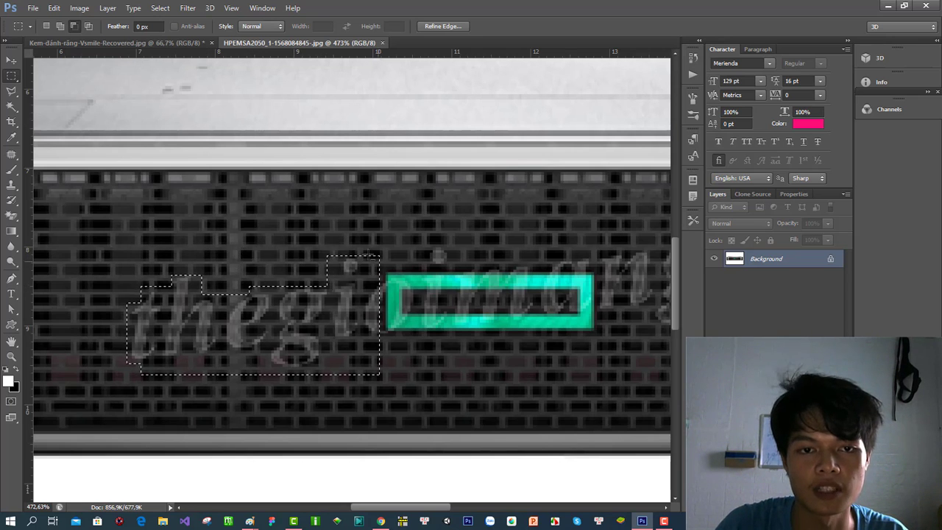
left_click_drag(363, 249, 384, 281)
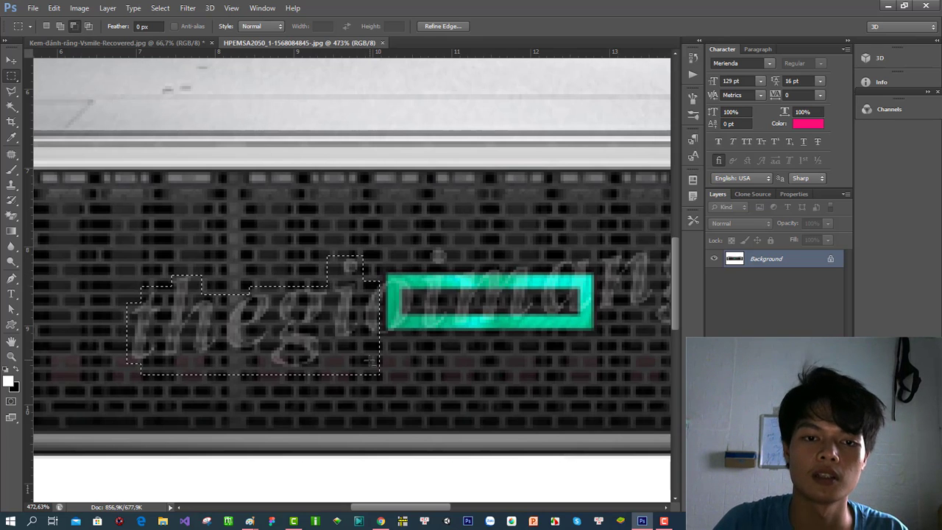
left_click_drag(324, 342, 417, 394)
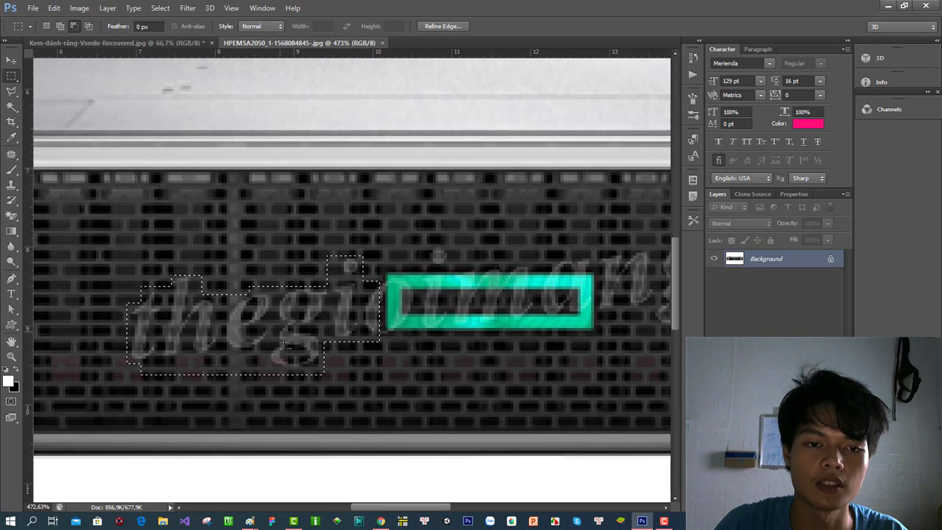
left_click_drag(185, 356, 272, 386)
left_click_drag(136, 366, 203, 379)
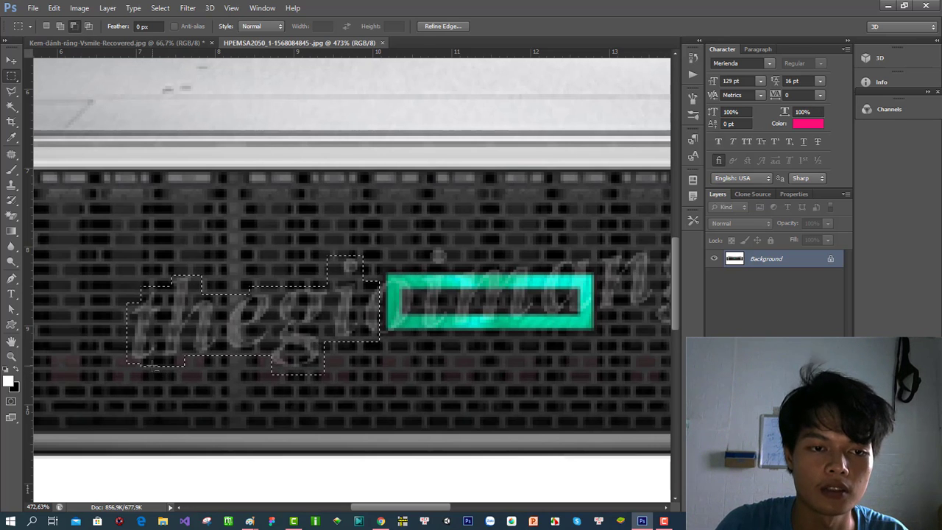
left_click_drag(149, 360, 192, 374)
left_click_drag(270, 369, 333, 374)
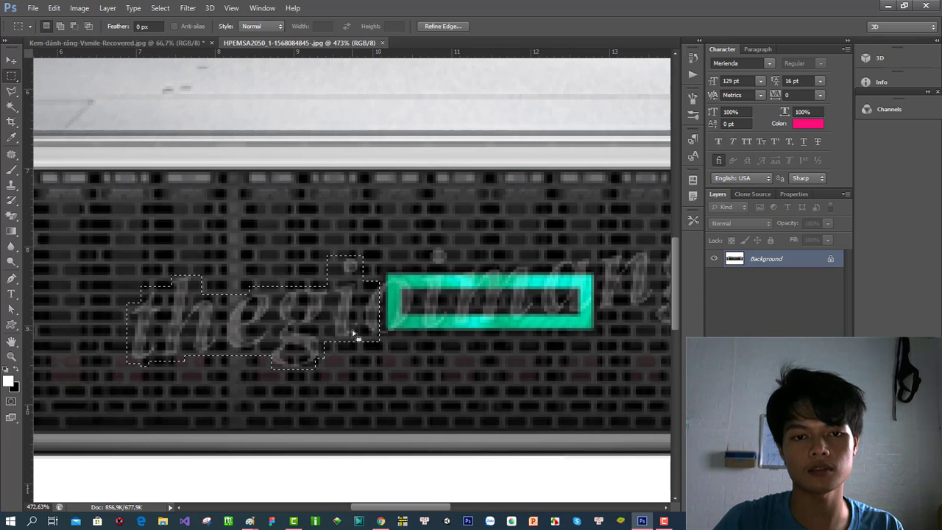
scroll(353, 333, "down", 1)
left_click_drag(317, 260, 339, 293)
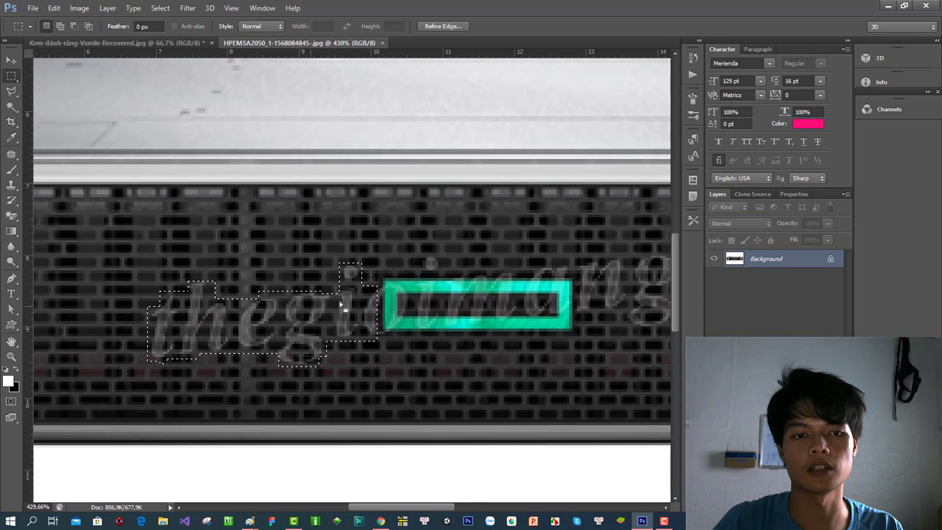
Step: Fill the selected "thegi" watermark area using Content-Aware, then clear the selection
scroll(273, 302, "down", 4)
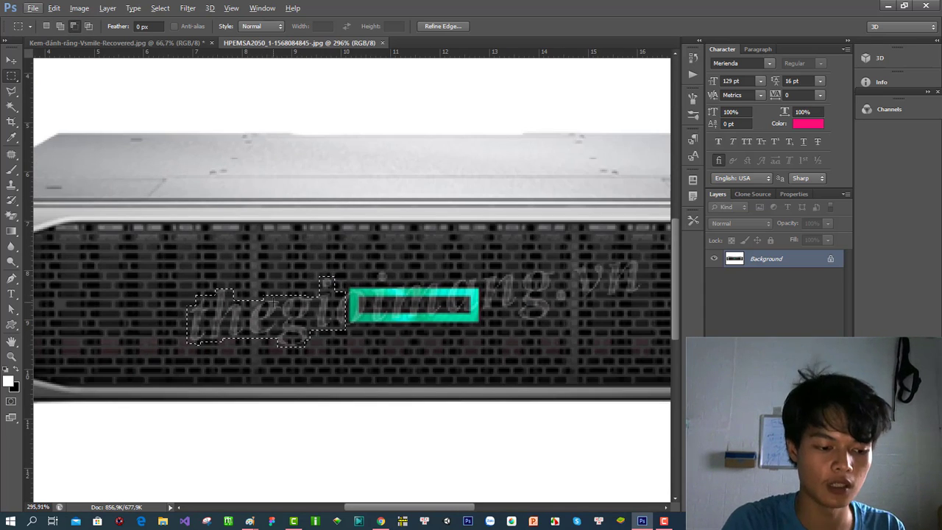
key("shift+F5")
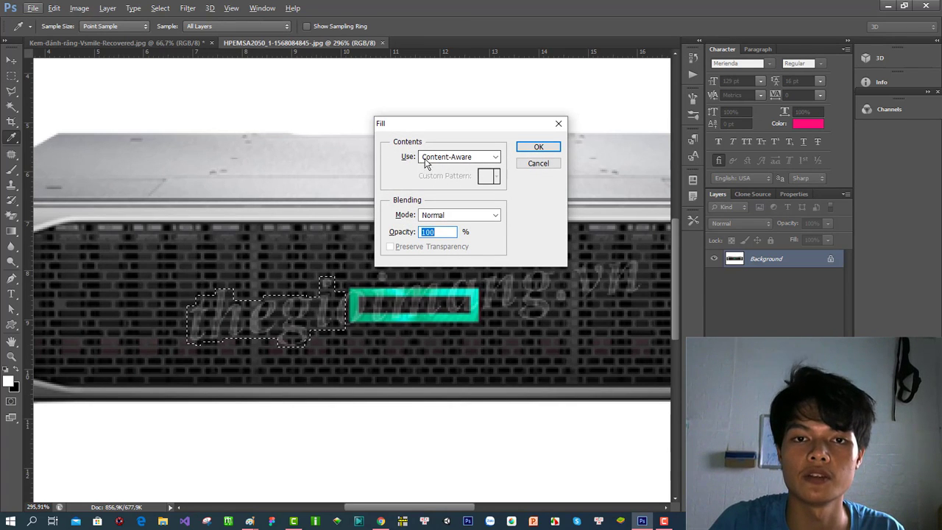
left_click(457, 166)
left_click(448, 165)
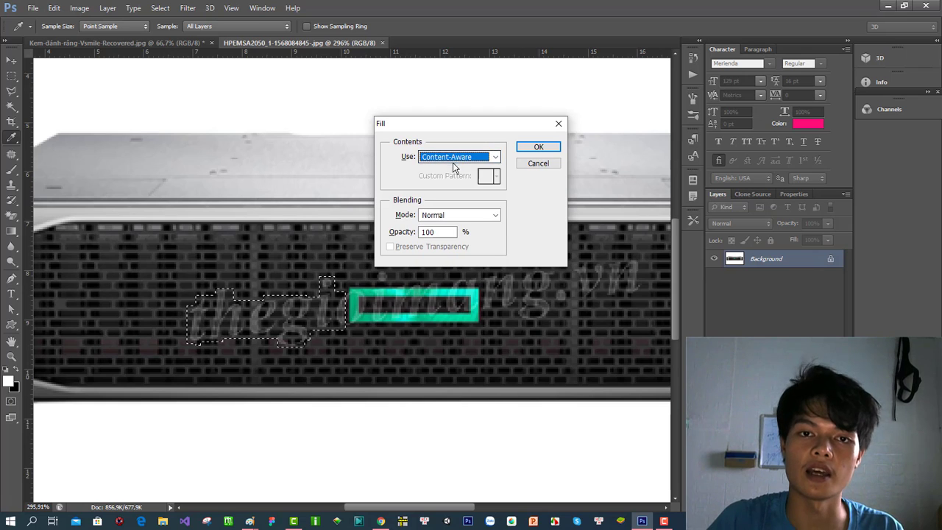
left_click(539, 148)
key("m")
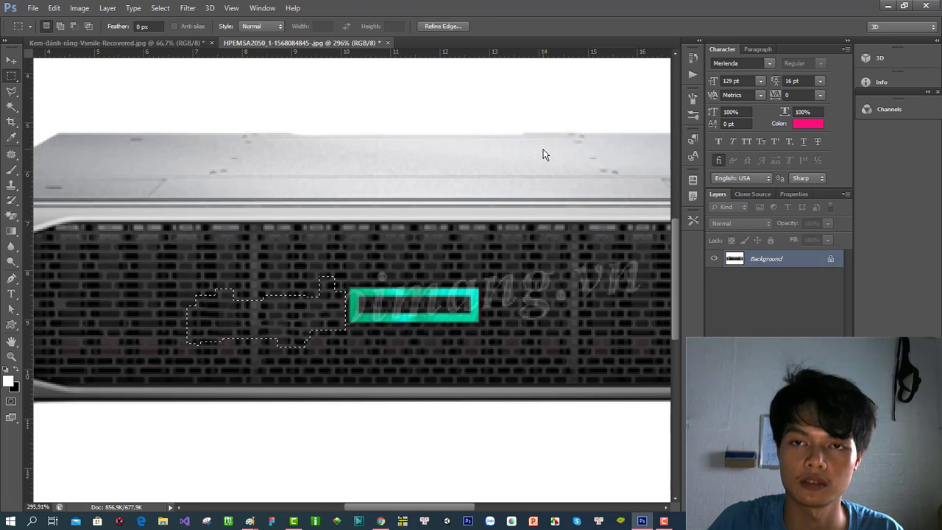
key("space")
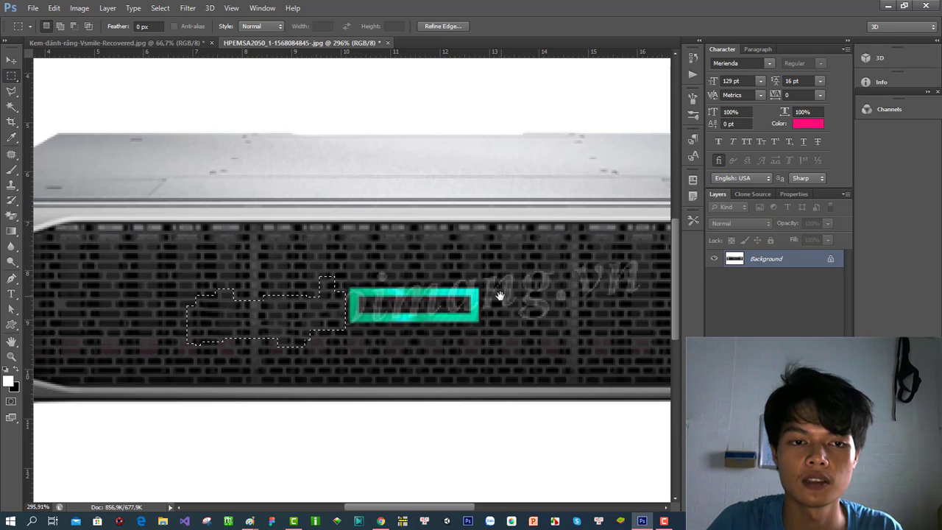
left_click_drag(500, 296, 431, 302)
key("ctrl+d")
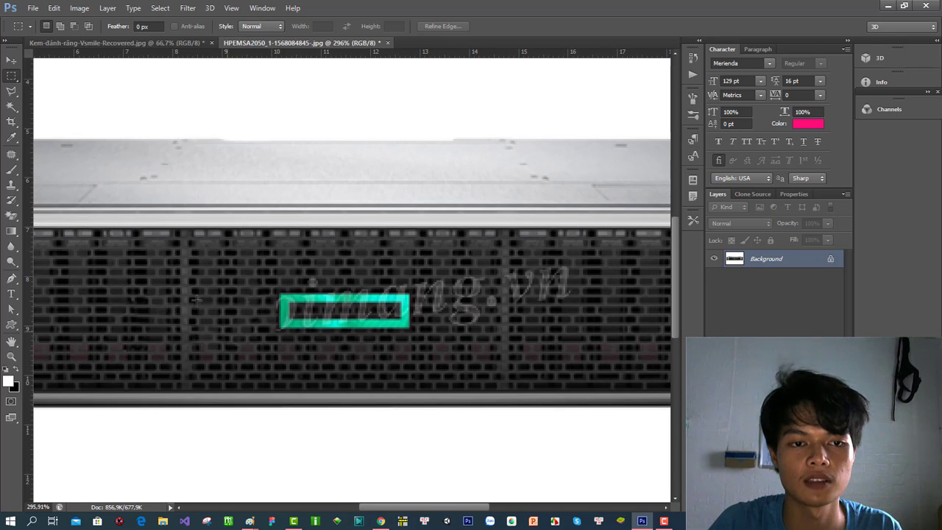
Step: Select the "ng.vn" part of the watermark with a rectangular marquee, adding the descender of the g
key("space")
left_click_drag(525, 289, 407, 312)
scroll(404, 305, "up", 4)
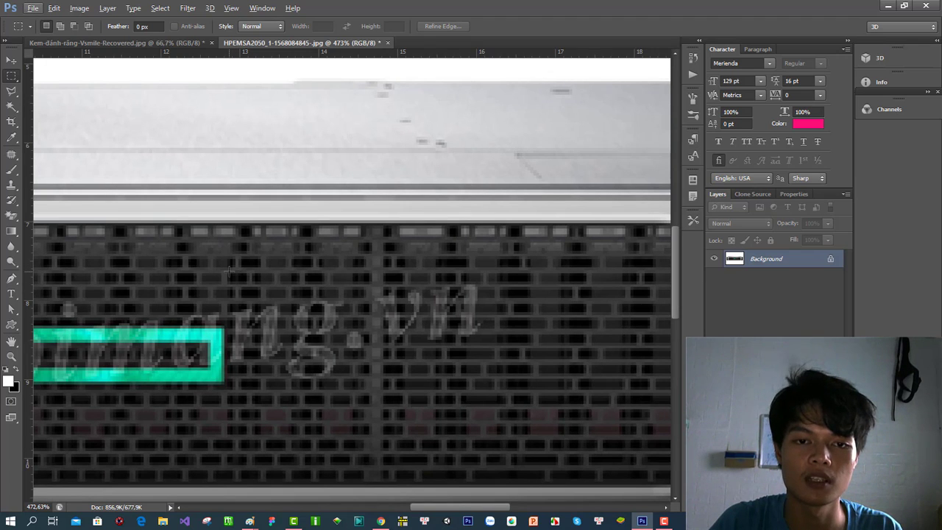
left_click_drag(229, 271, 483, 369)
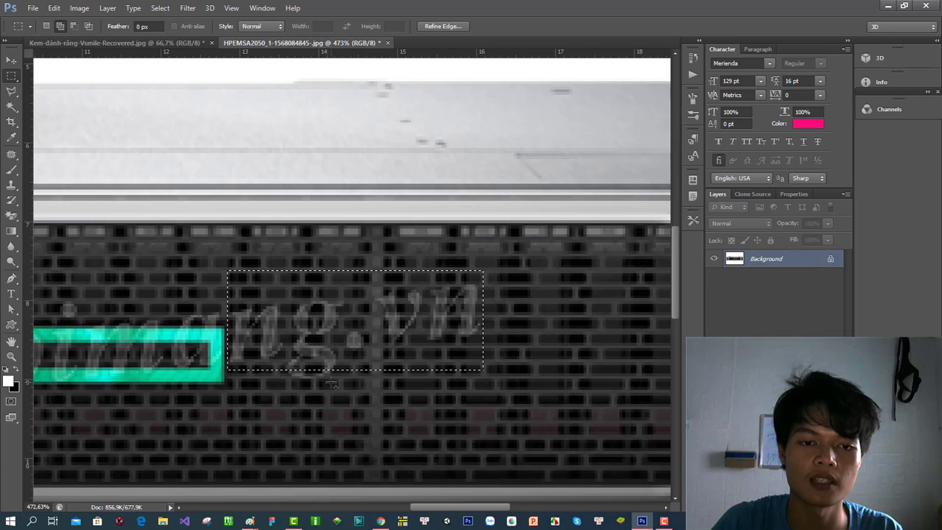
left_click_drag(282, 362, 332, 383)
Step: Trim the empty grille areas from the selection so it closely follows the "ng.vn" letters
scroll(332, 371, "up", 1)
scroll(259, 291, "up", 1)
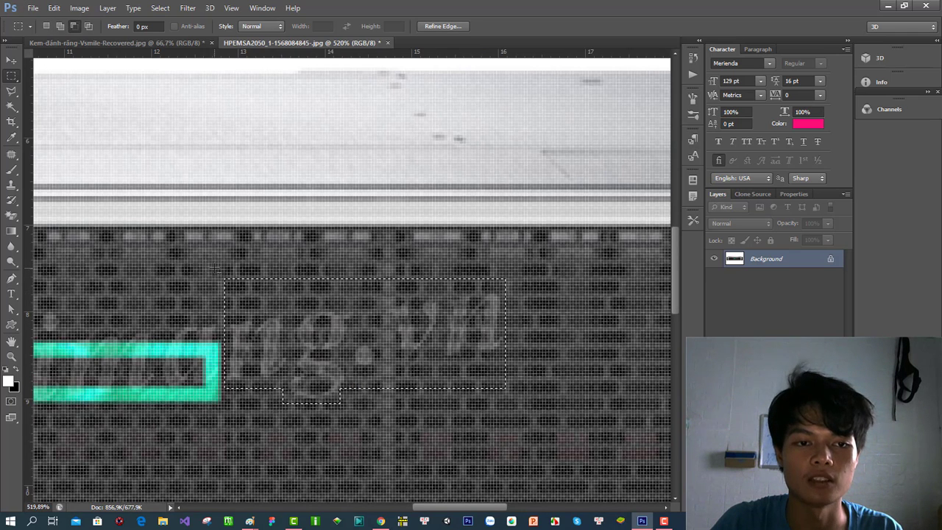
left_click_drag(215, 267, 349, 309)
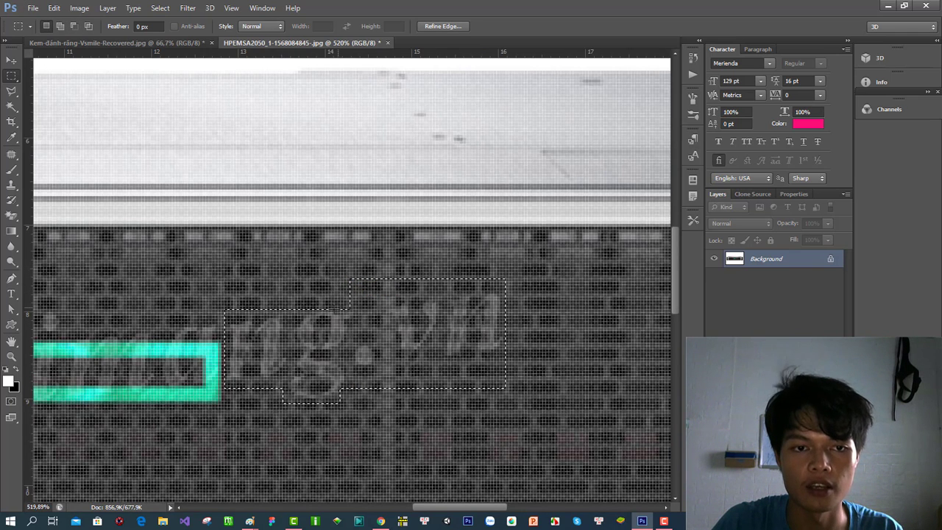
scroll(444, 317, "down", 2)
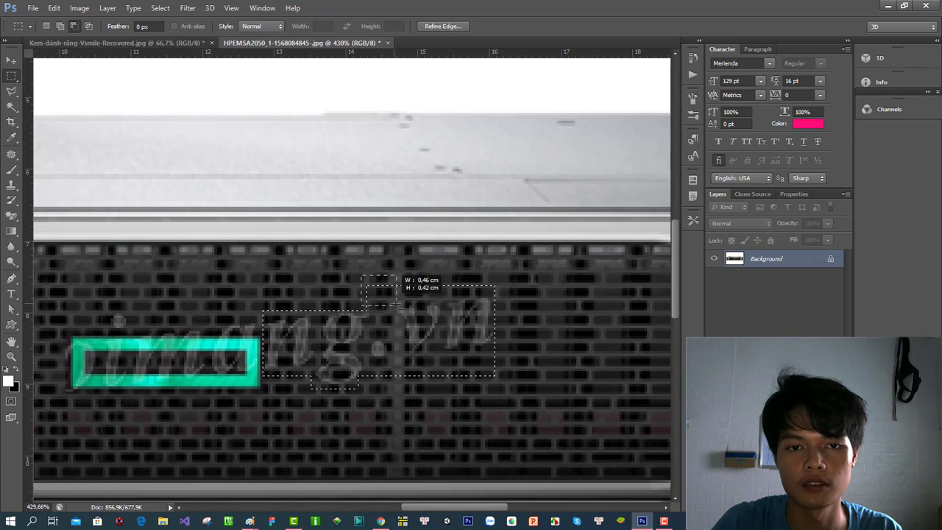
left_click_drag(468, 304, 509, 286)
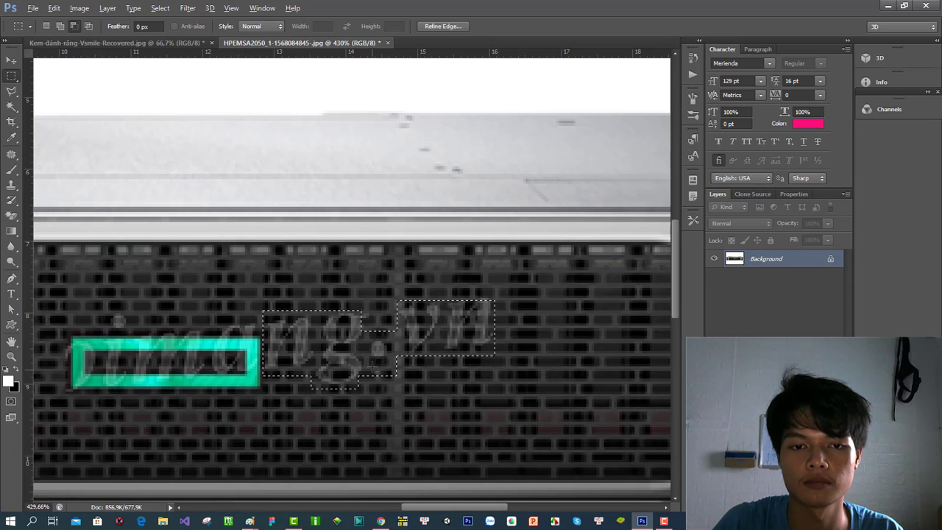
left_click_drag(438, 398, 441, 410)
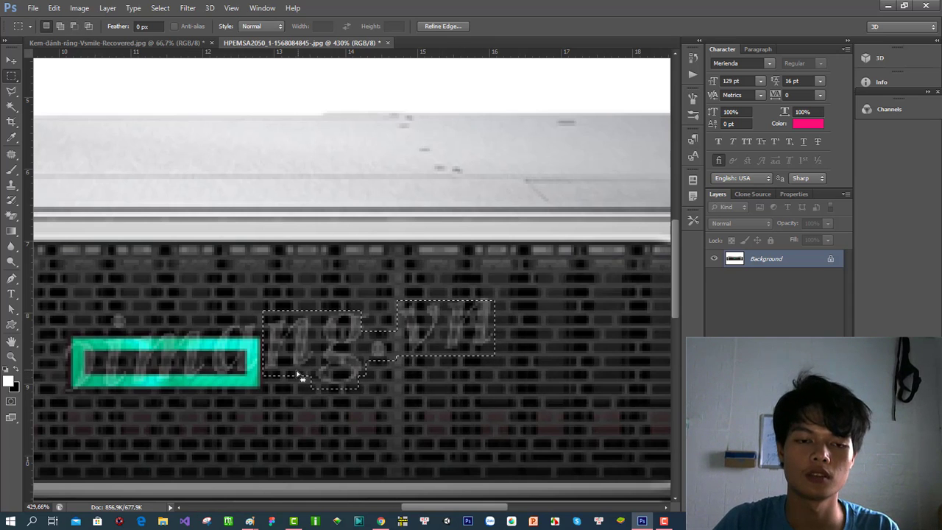
left_click_drag(282, 320, 283, 321)
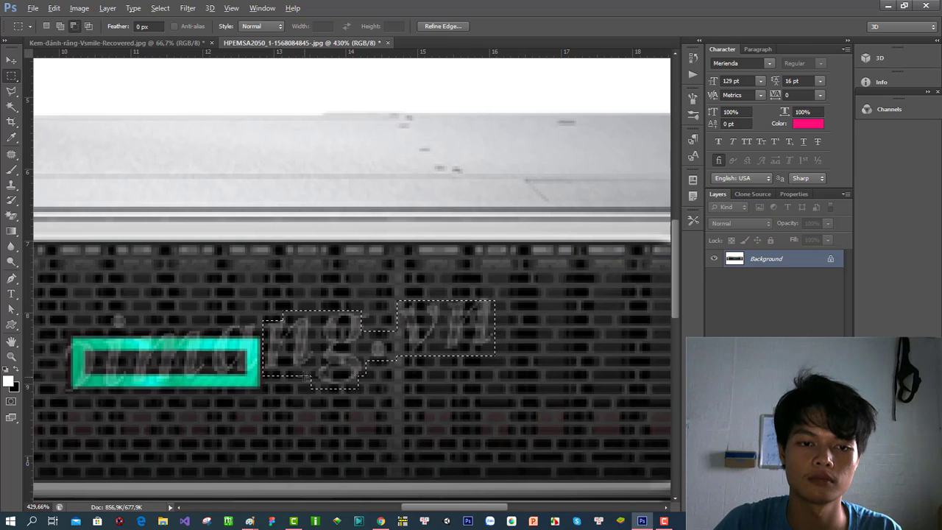
left_click_drag(333, 419, 323, 392)
key("alt")
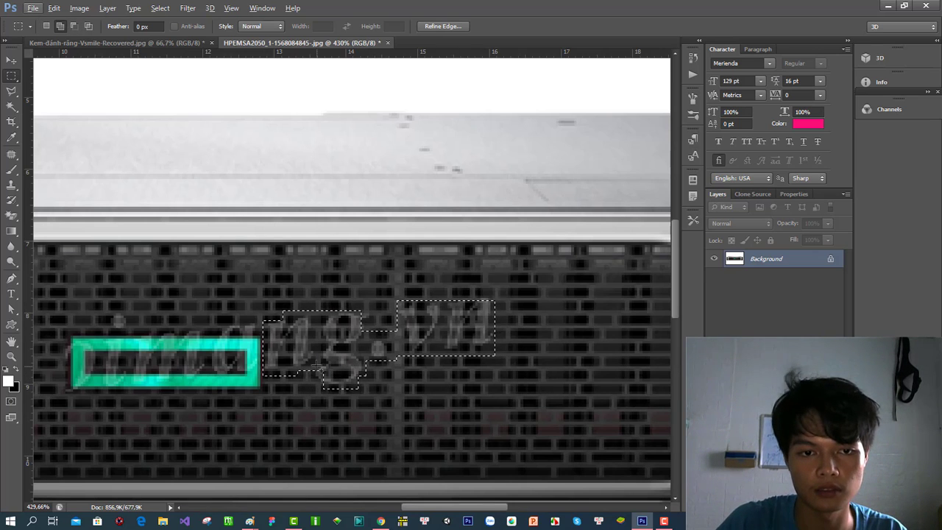
left_click_drag(329, 390, 329, 389)
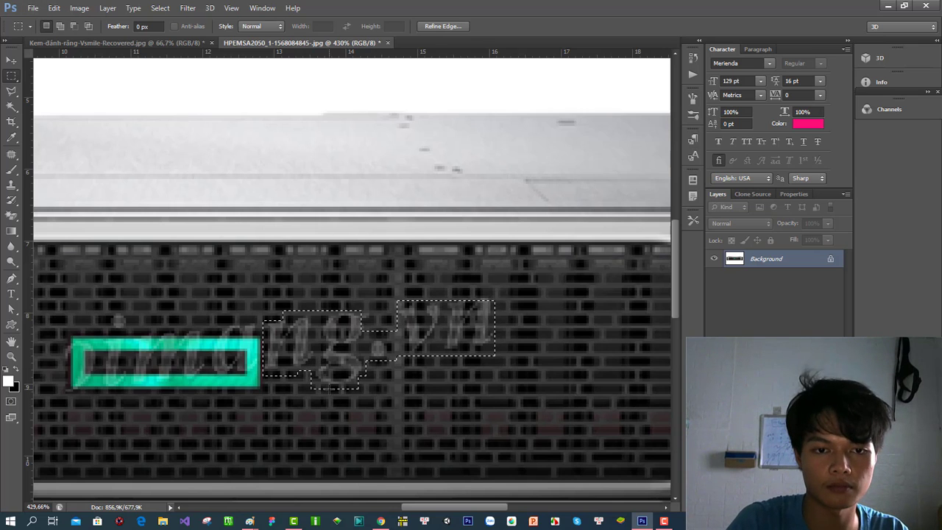
Step: Apply a Content-Aware fill to the selected "ng.vn" watermark area and deselect it
key("shift+BackSpace")
key("Return")
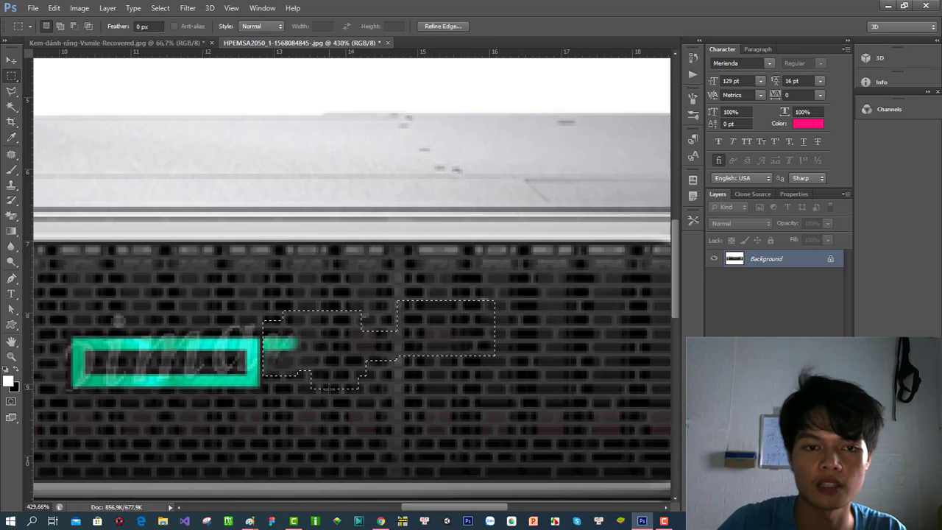
key("ctrl+d")
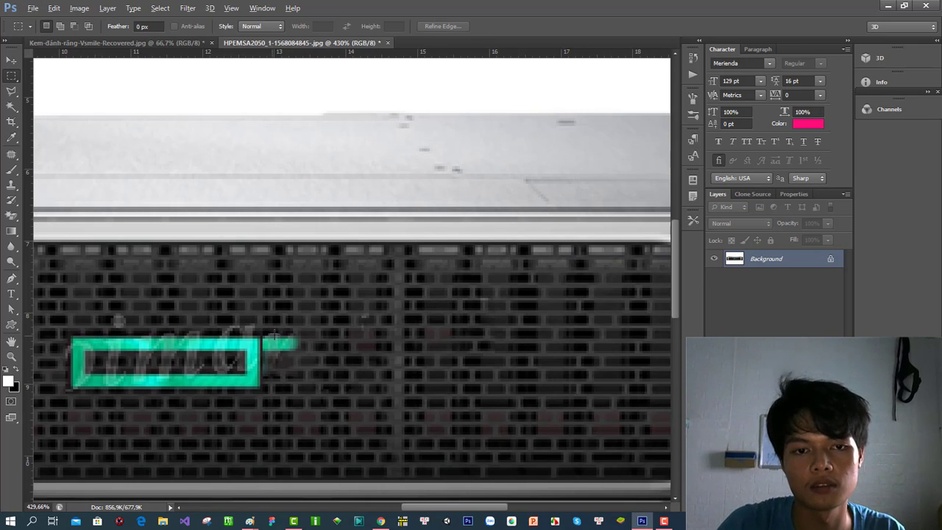
Step: Select a small rectangle around the green smear just outside the right edge of the green frame
scroll(286, 340, "up", 1)
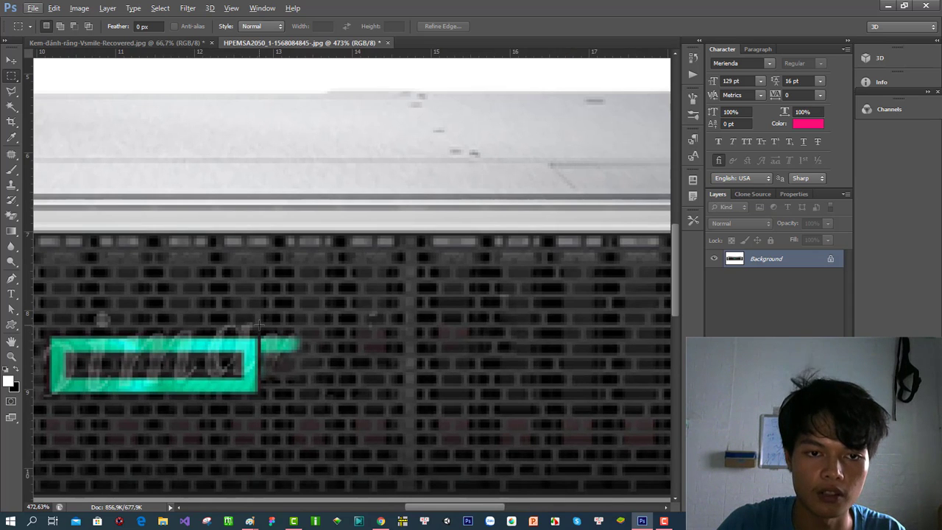
left_click_drag(259, 325, 311, 384)
key("a")
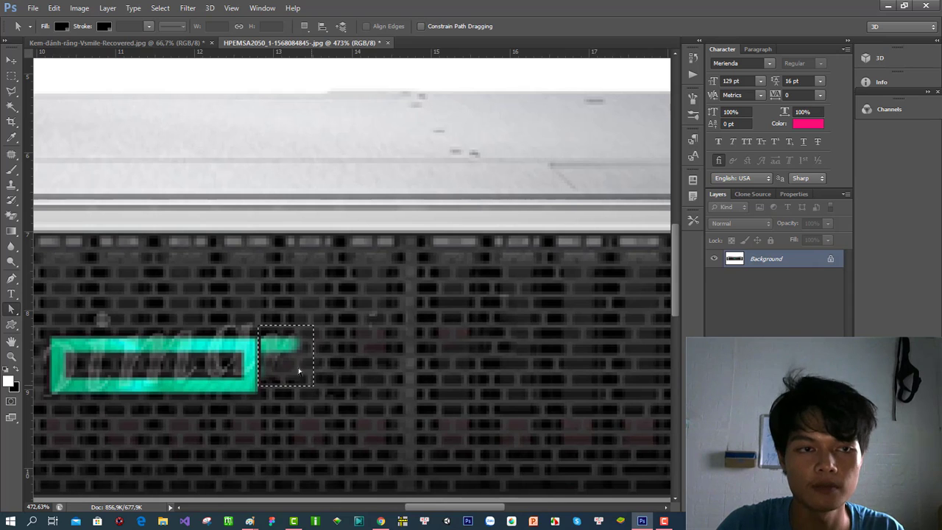
Step: Clone clean grille pattern over the green smear inside the selection using the Clone Stamp with a size 30 brush
left_click(15, 186)
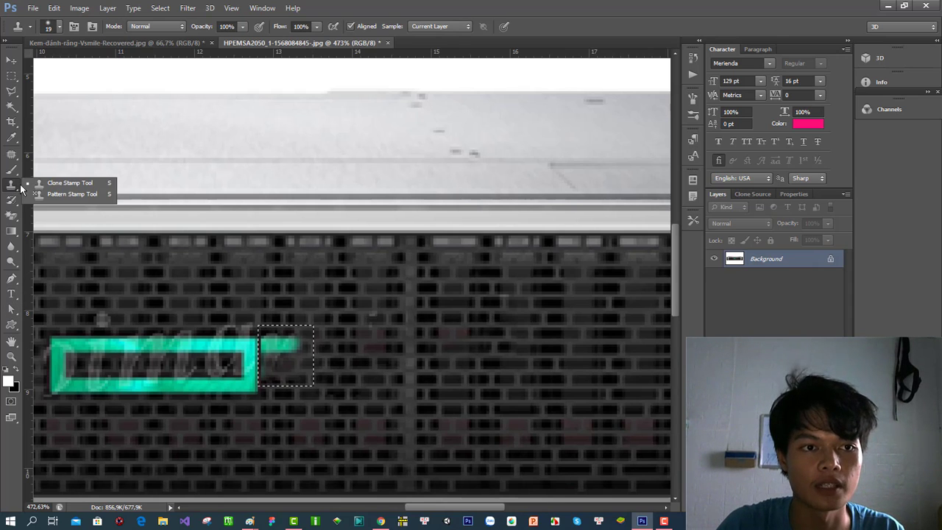
left_click(20, 185)
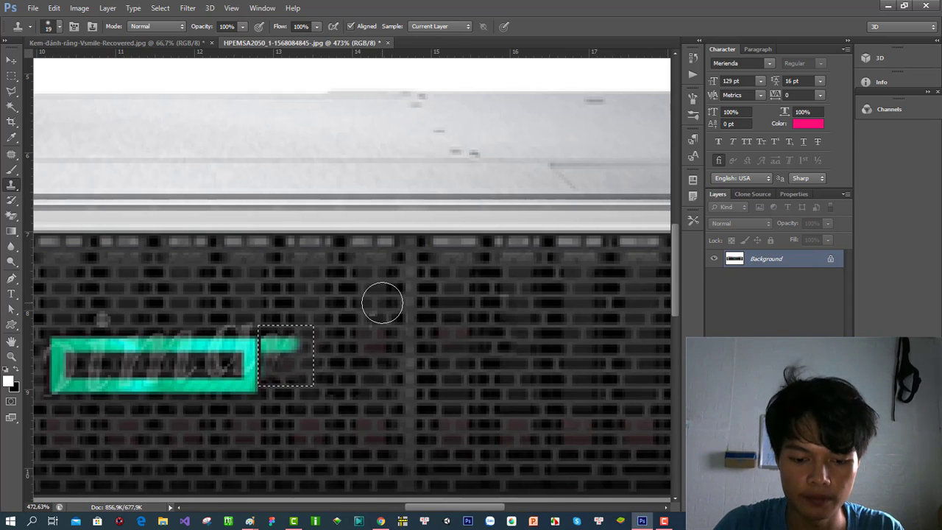
key("bracketright")
key("bracketright")
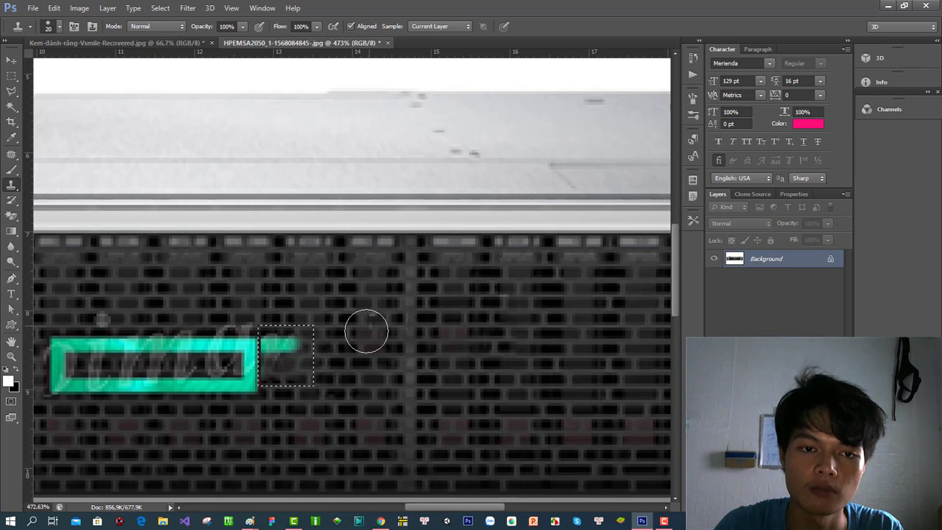
key("bracketright")
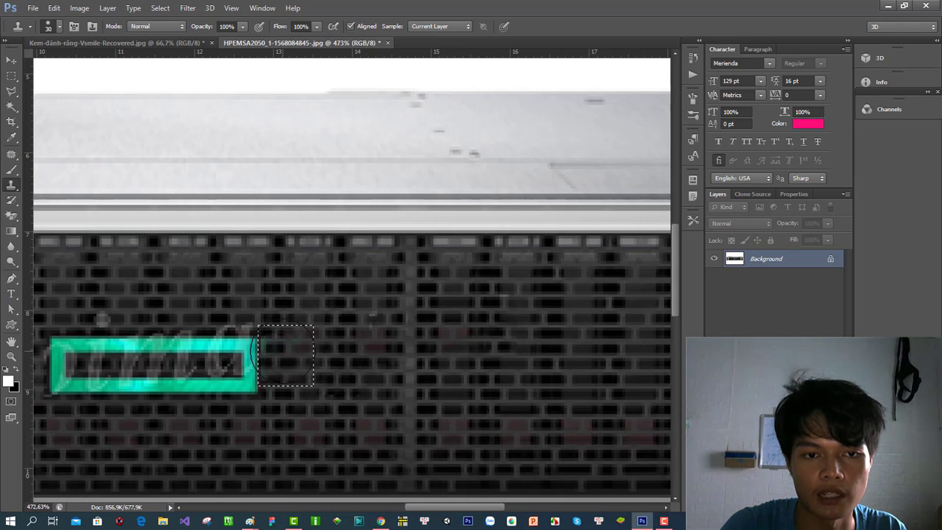
Step: Clear the current selection and select a small rectangle around the grey watermark dot just above the green frame
key("ctrl+d")
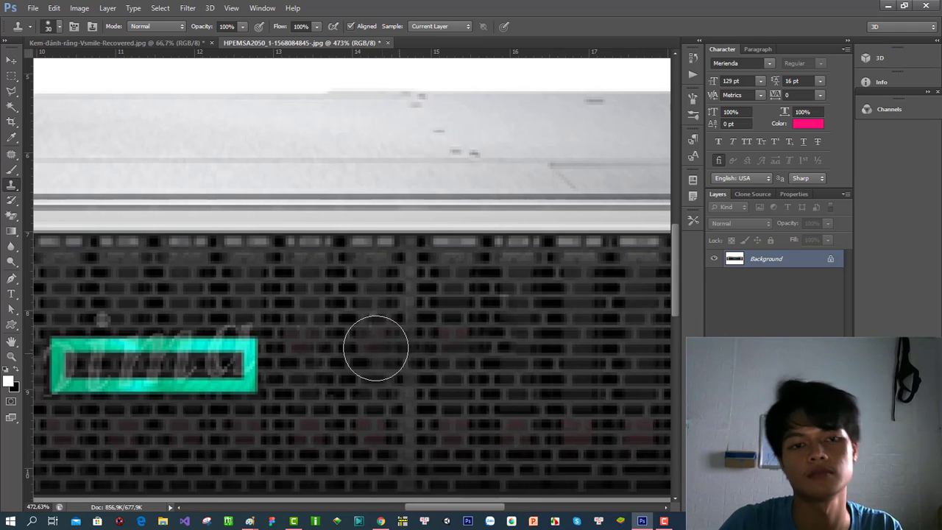
left_click_drag(181, 348, 315, 356)
scroll(275, 324, "up", 1)
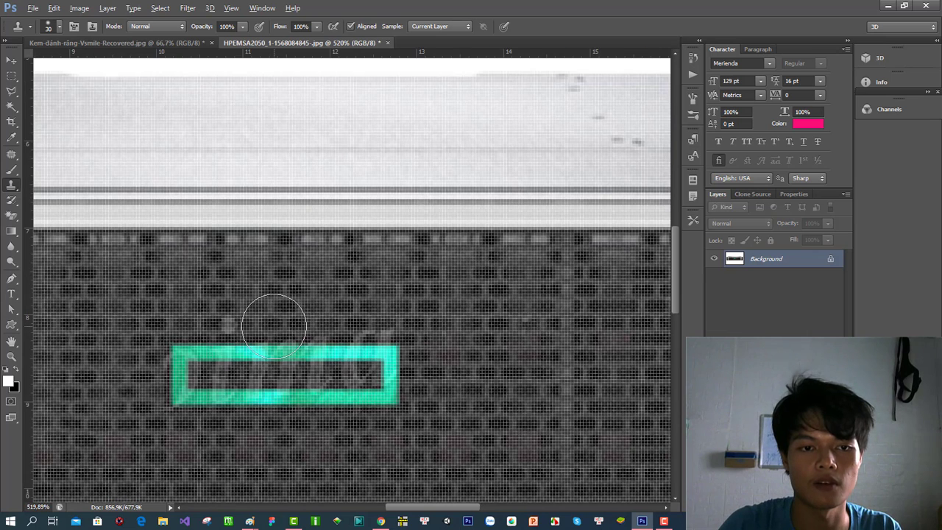
scroll(323, 330, "down", 1)
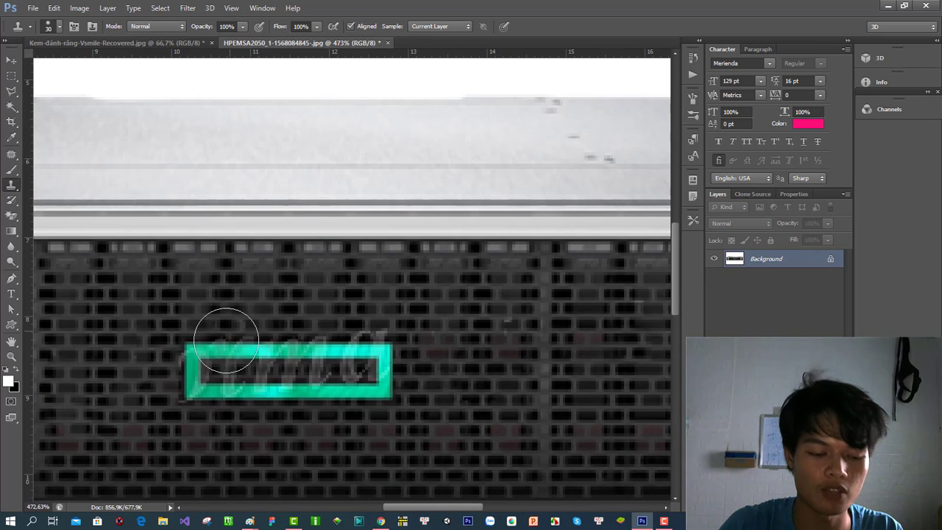
key("m")
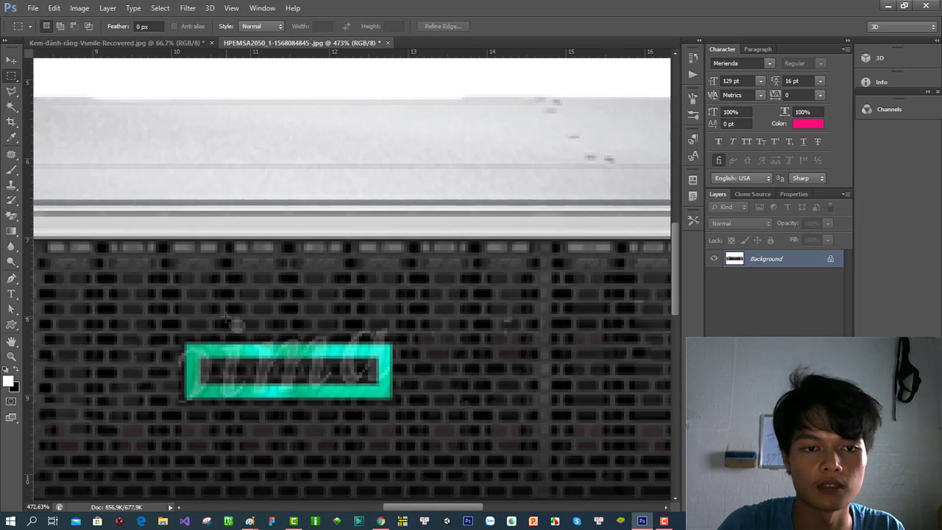
left_click_drag(250, 339, 221, 311)
Step: Clone clean grille pattern over the selected watermark dot with the Clone Stamp and deselect it
key("s")
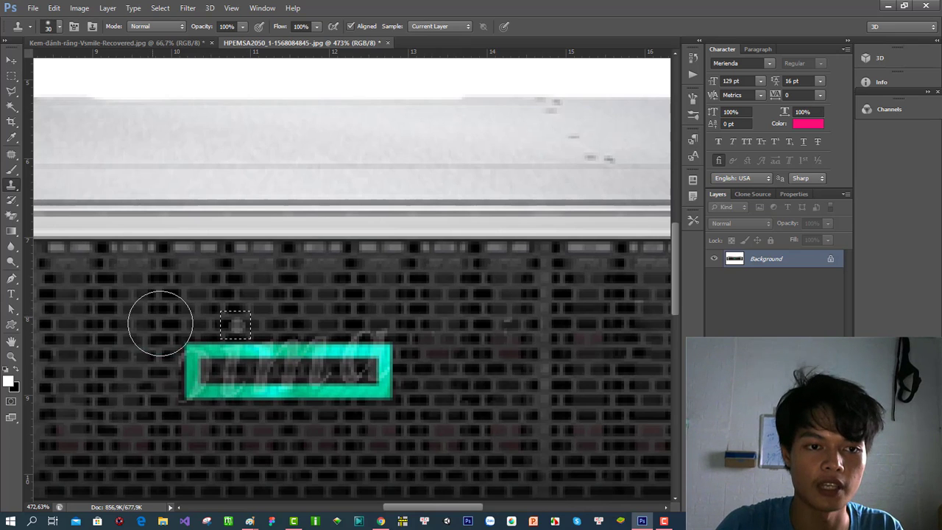
left_click(146, 308, "alt")
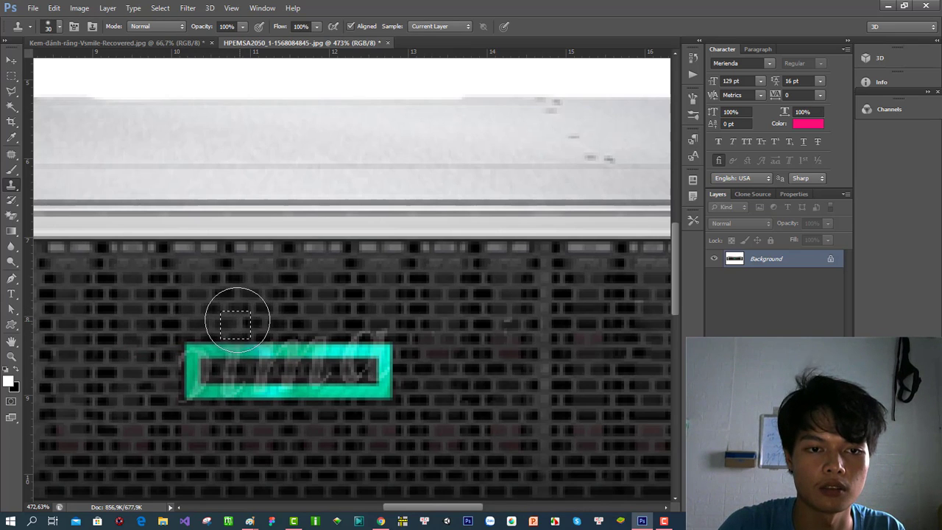
left_click(234, 322)
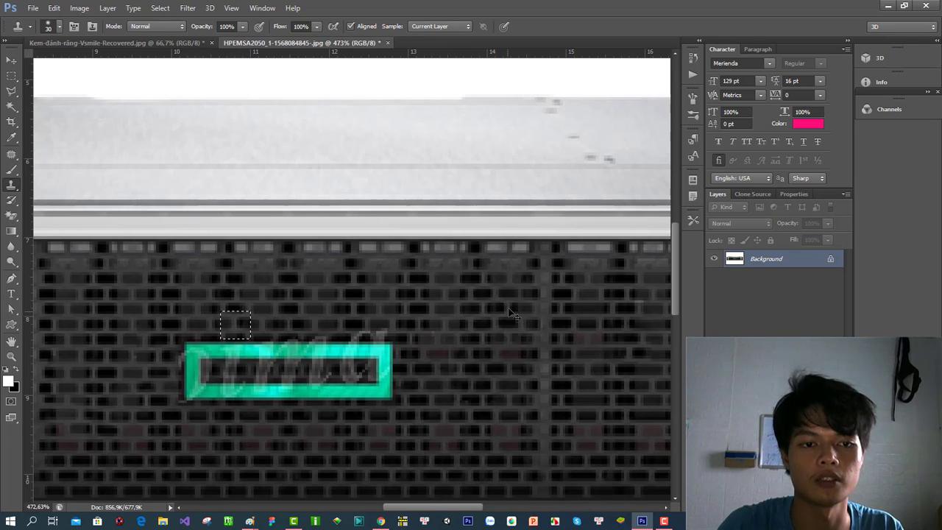
key("ctrl+d")
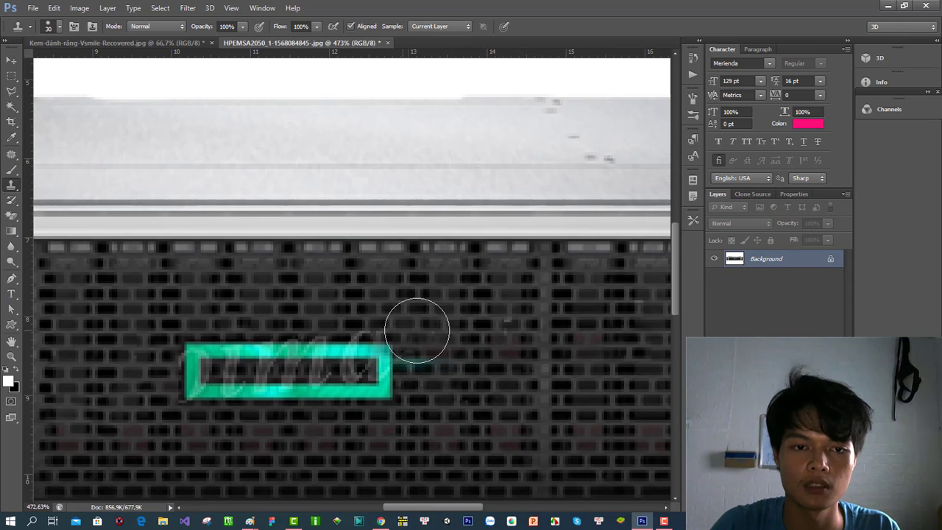
key("ctrl+z")
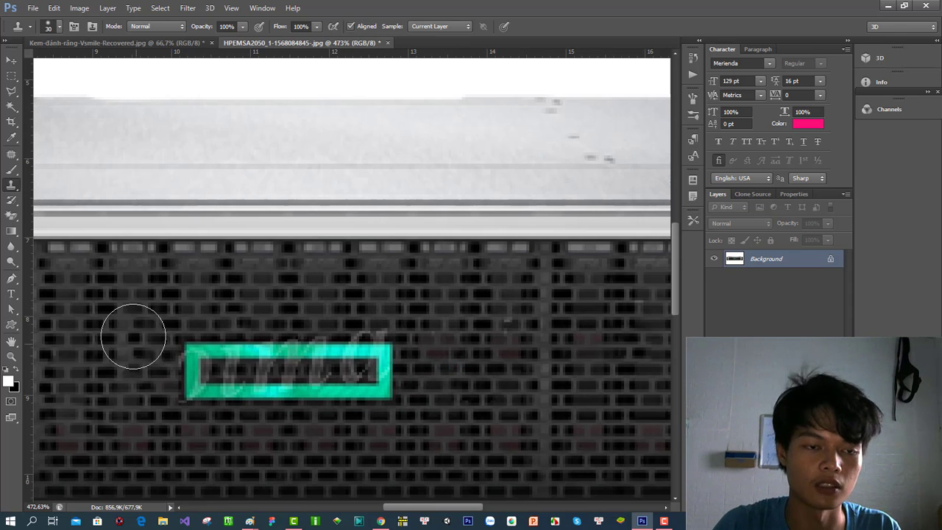
Step: Select the dark interior of the green frame, clone clean grille pattern over the watermark letters inside it, and deselect
key("m")
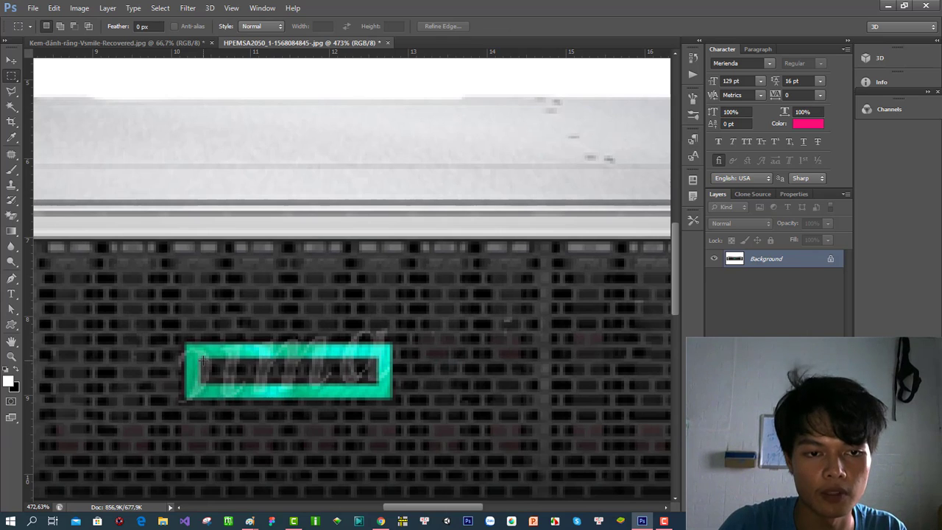
left_click_drag(203, 359, 376, 382)
key("s")
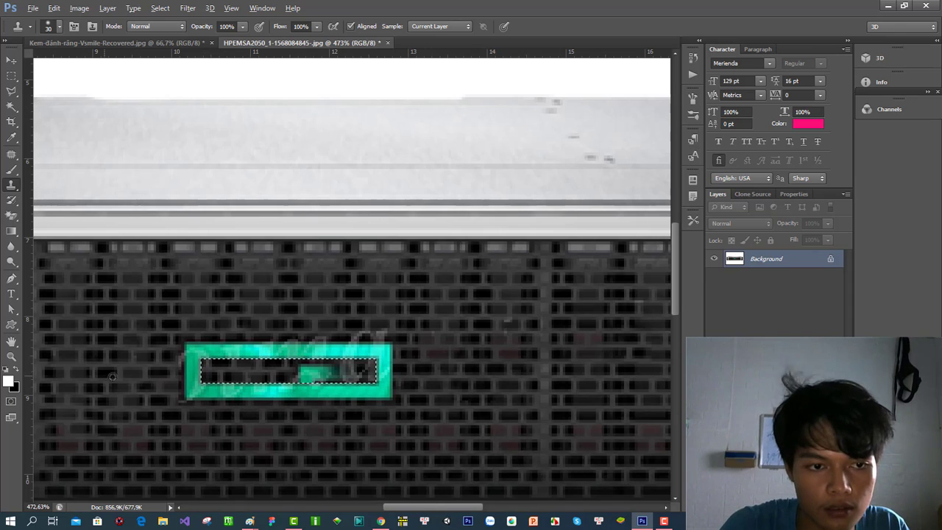
left_click(311, 371)
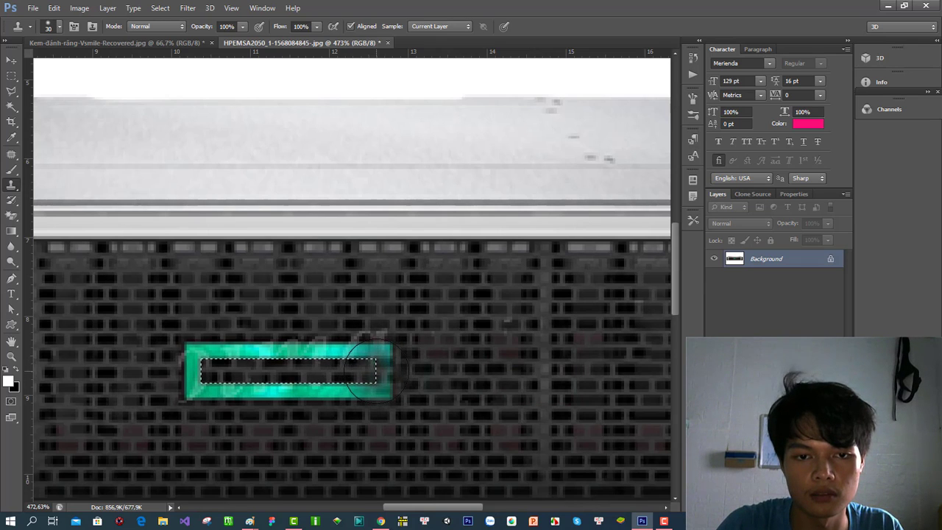
key("ctrl+d")
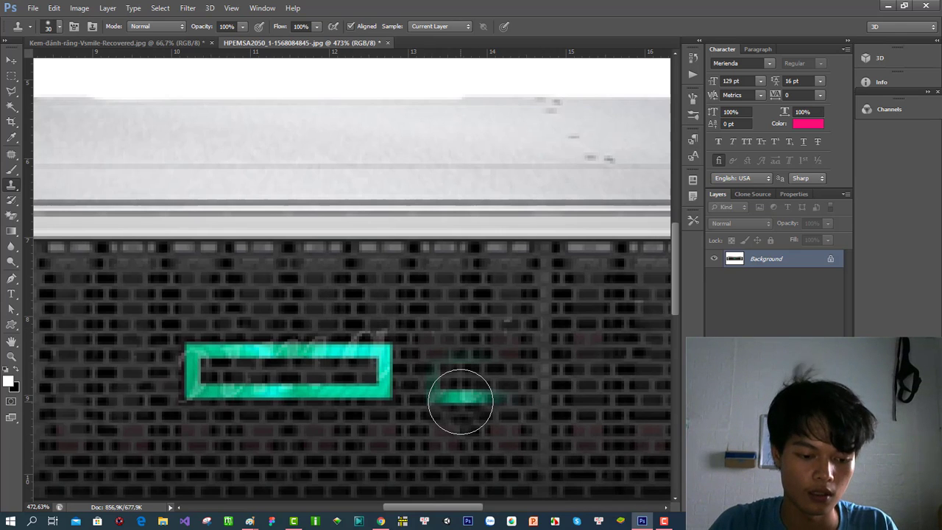
Step: Undo the last clone stroke and select a thin rectangle over the watermark letter tips along the green frame's upper right edge
key("m")
key("ctrl+z")
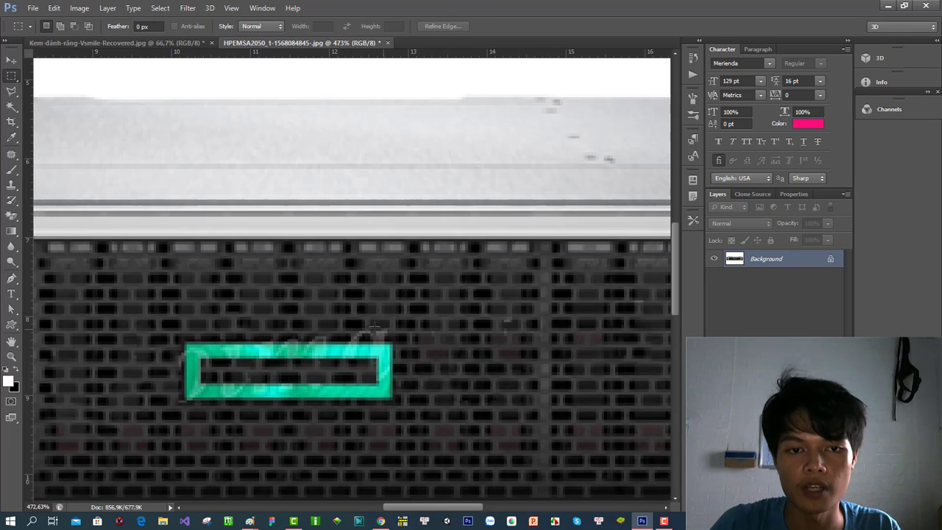
left_click_drag(283, 329, 389, 349)
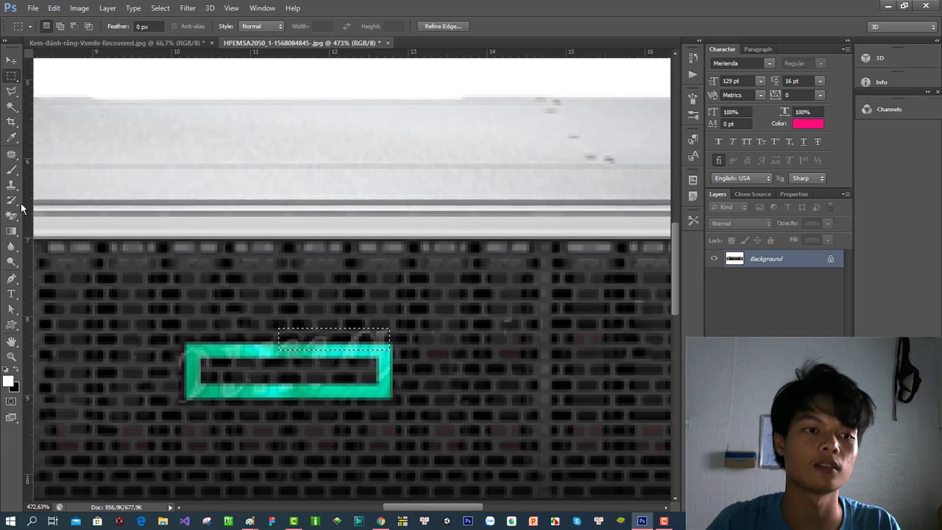
Step: Patch the selected strip with the Patch Tool, sampling the area to its left along the frame's upper edge, and deselect
left_click(11, 155)
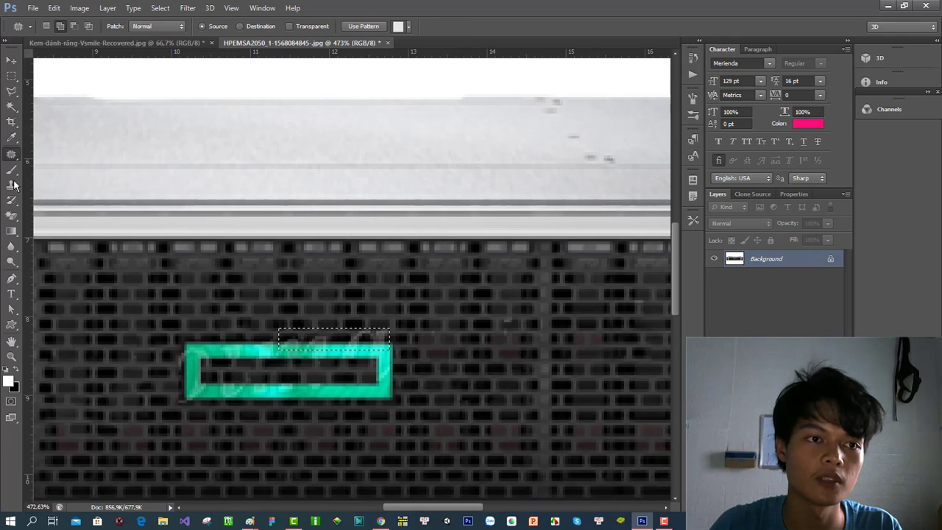
right_click(13, 157)
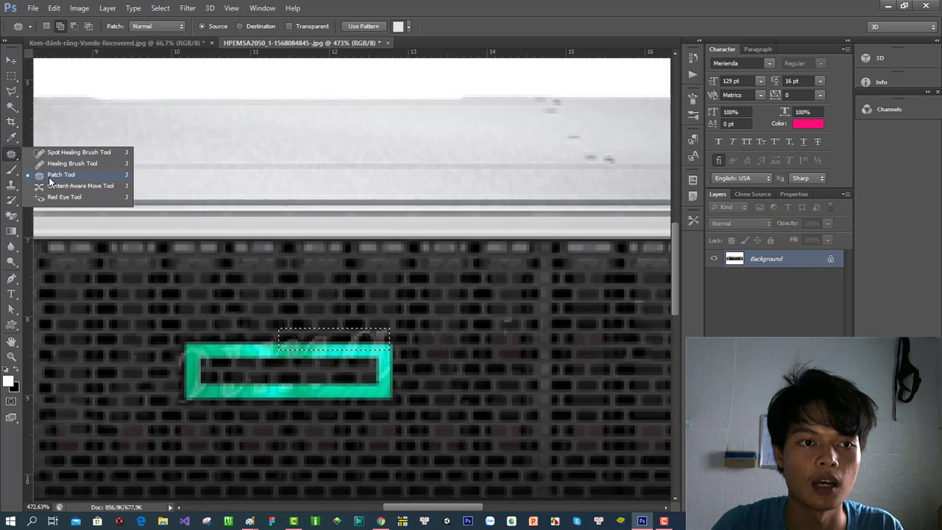
left_click(74, 174)
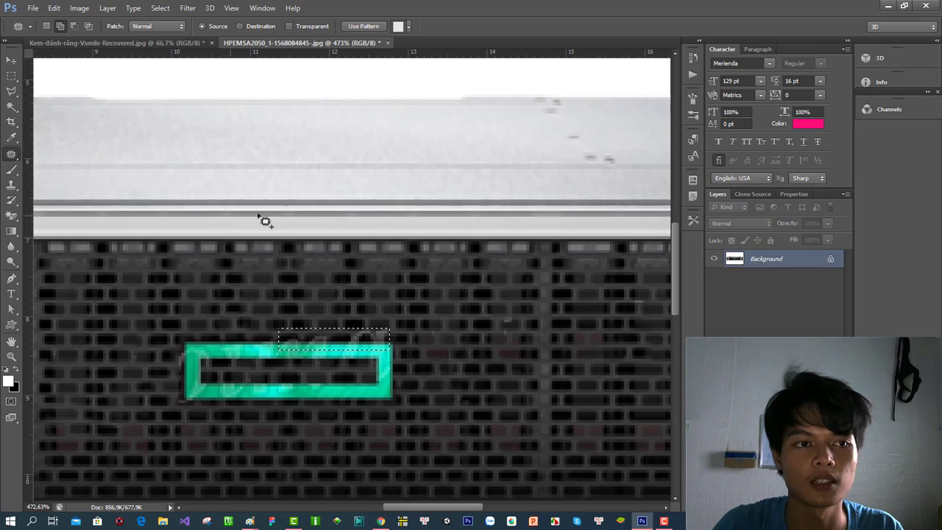
left_click_drag(333, 340, 245, 338)
key("ctrl+d")
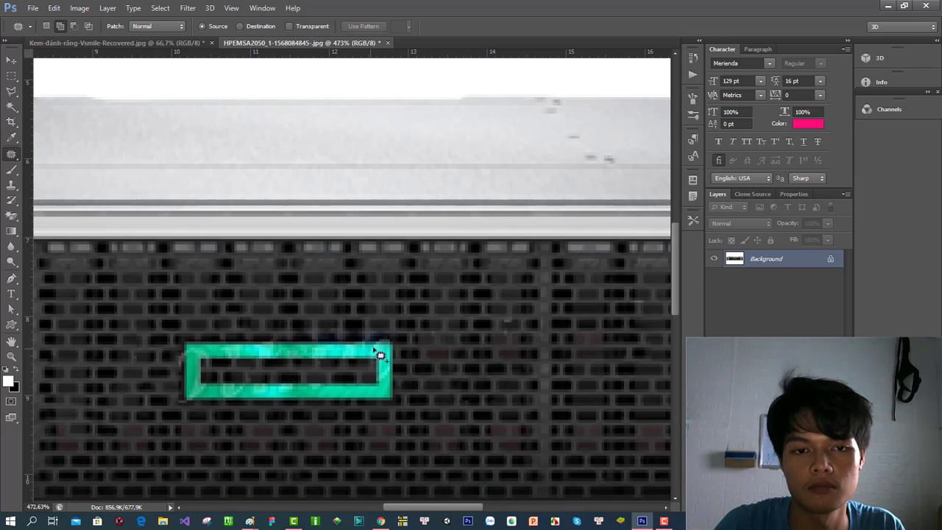
scroll(409, 341, "down", 5, "alt")
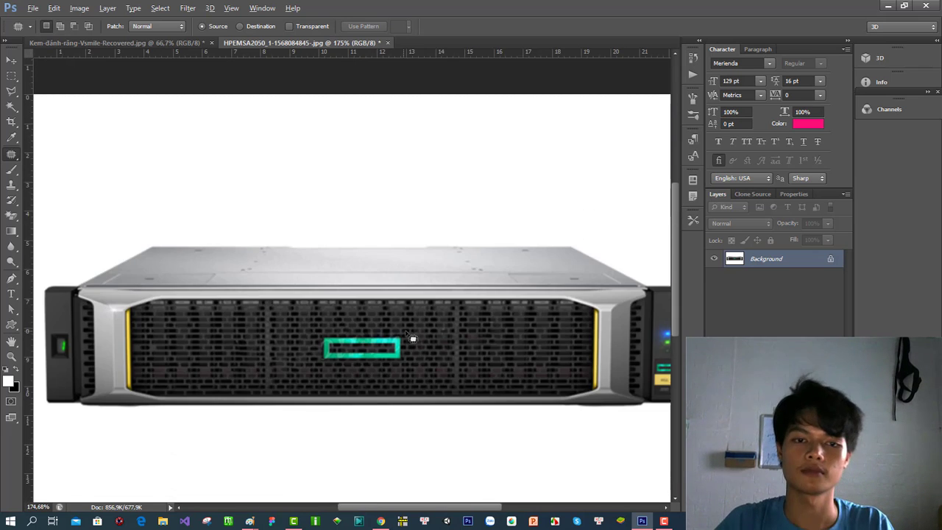
scroll(393, 307, "up", 1, "alt")
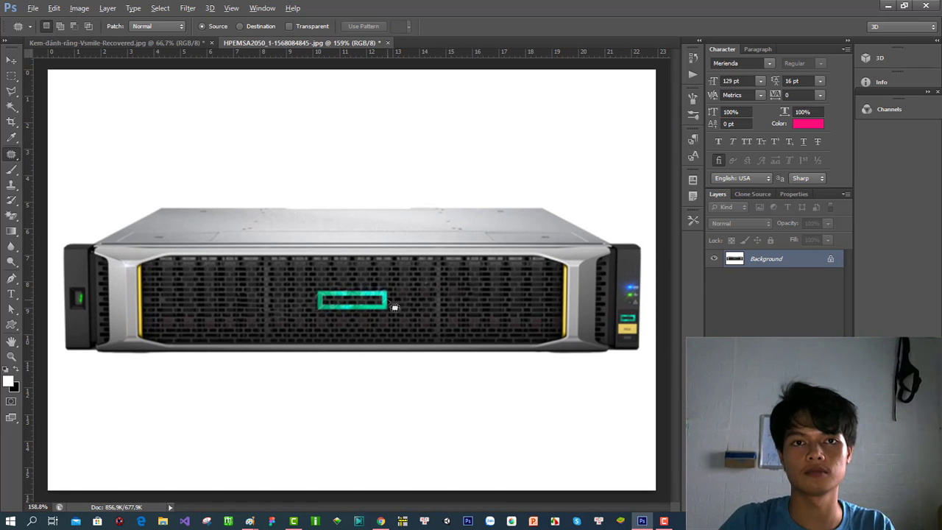
scroll(394, 307, "down", 1, "alt")
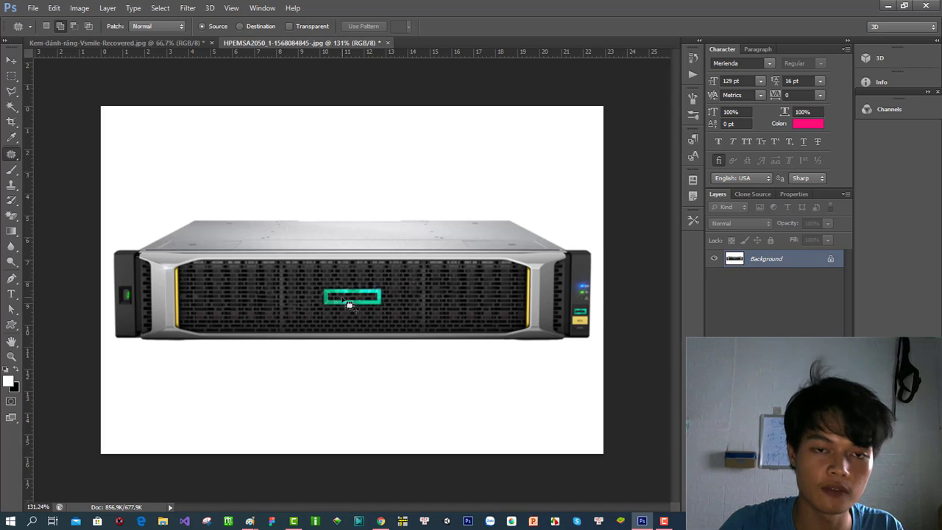
key("ctrl+alt+shift+s")
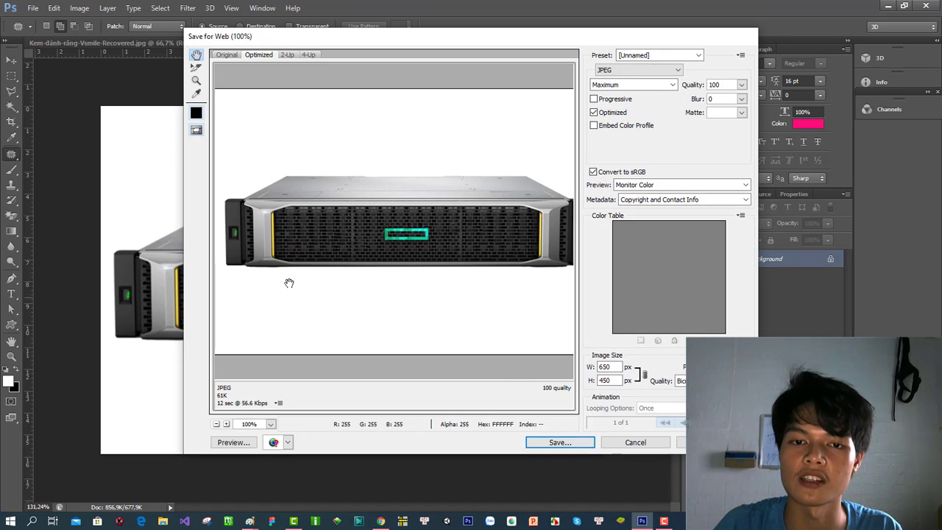
left_click(561, 443)
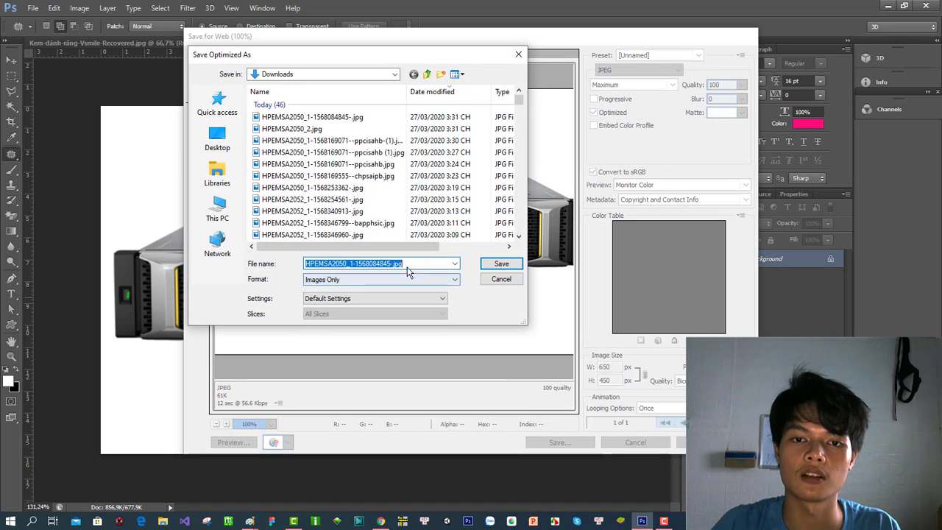
left_click(498, 262)
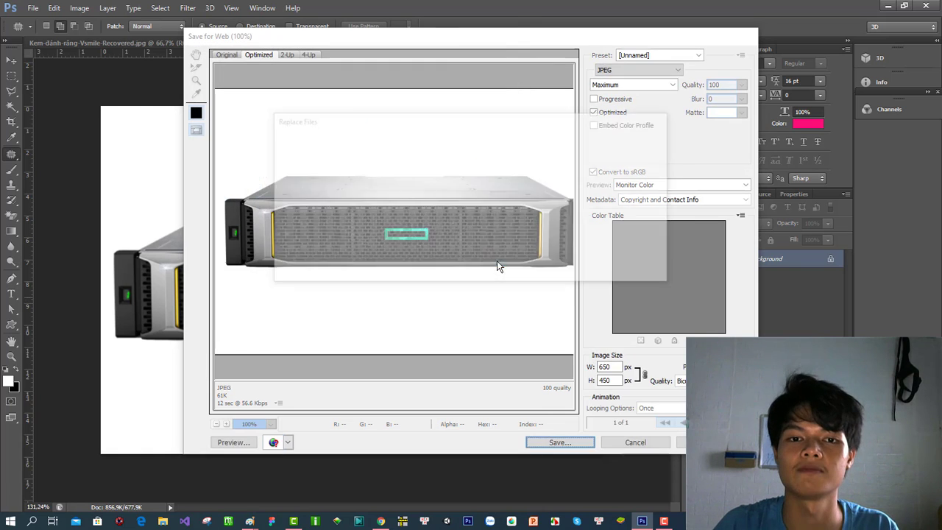
left_click(550, 269)
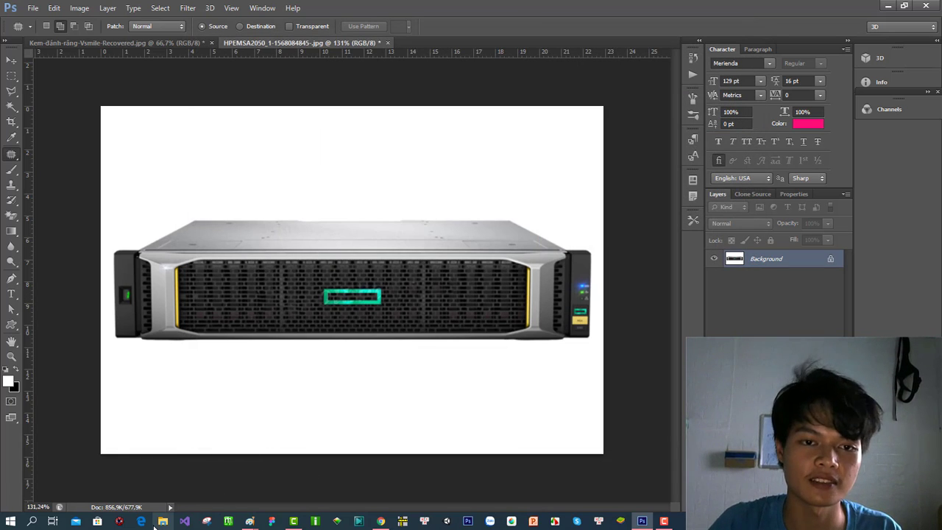
left_click(160, 522)
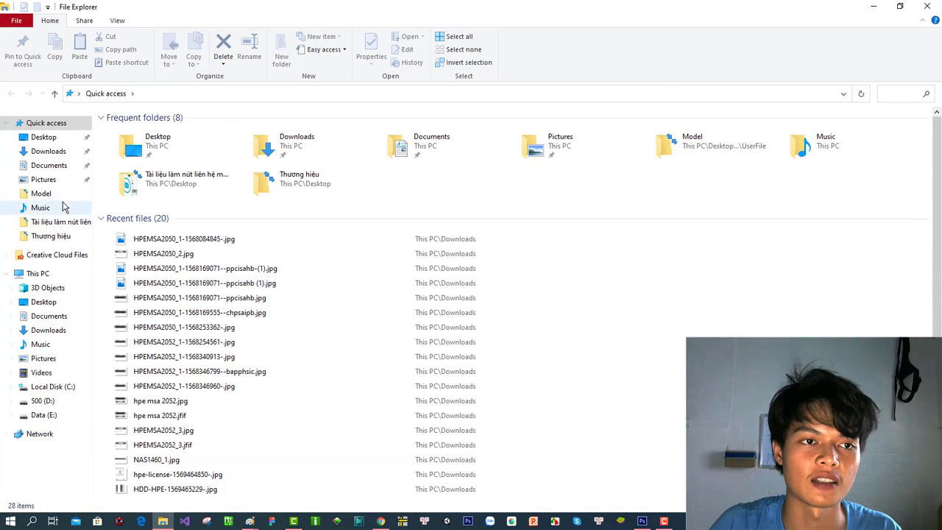
left_click(57, 152)
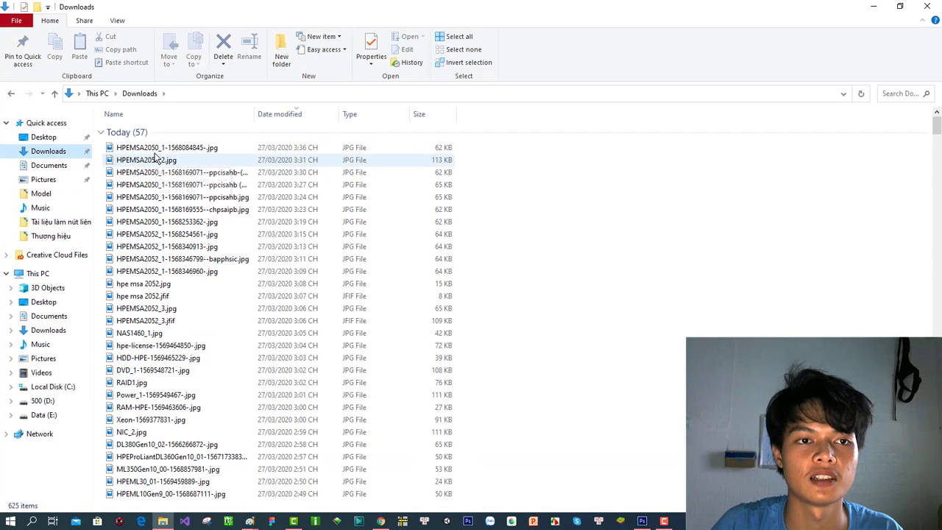
left_click(156, 149)
double_click(155, 151)
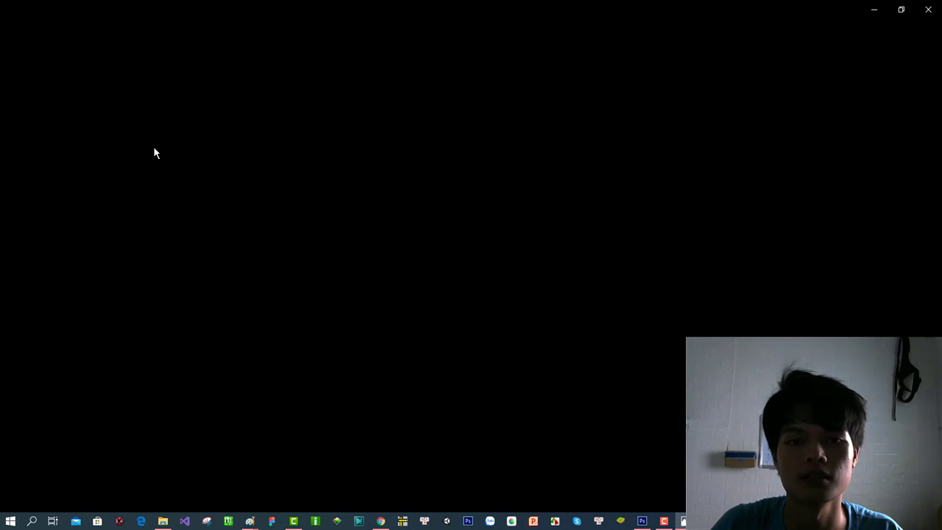